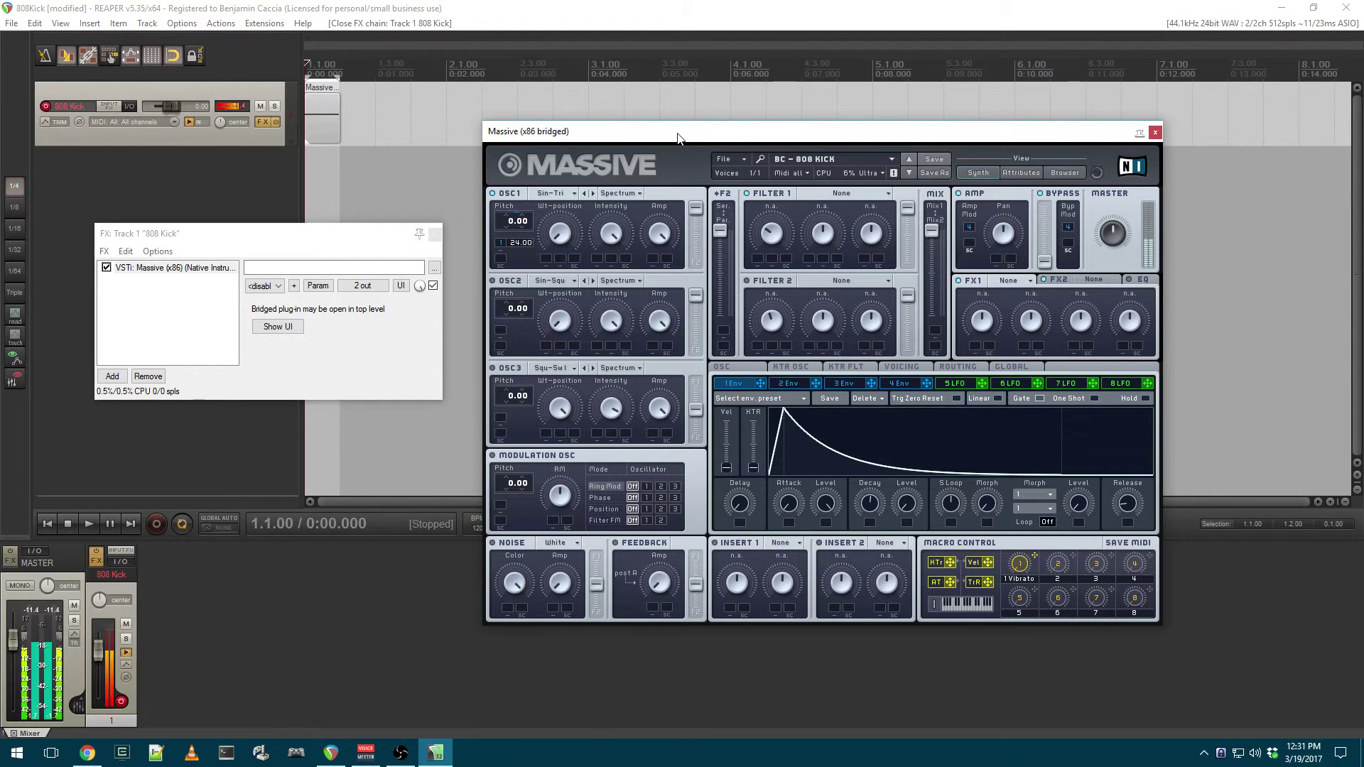
Close the Massive plugin window and its FX chain window
left_click_drag(369, 234, 387, 184)
left_click(1155, 134)
left_click(453, 186)
Insert a new virtual instrument track loaded with Massive from the Synths list
right_click(189, 203)
left_click(264, 245)
scroll(451, 293, "down", 3)
left_click(416, 269)
scroll(426, 278, "down", 1)
left_click(411, 314)
double_click(554, 203)
Close Track 2's FX chain and disarm recording on the 808 Kick track
left_click_drag(459, 184, 658, 116)
left_click(363, 51)
left_click(45, 106)
left_click(440, 172)
Set oscillator 1 to Sin-Squ, disable oscillator 2 and noise, and select time to 1.3.00
left_click(521, 218)
left_click(381, 258)
left_click(384, 521)
left_click_drag(607, 114, 575, 134)
left_click_drag(374, 168, 305, 183)
Create a one-beat MIDI item from 1.1.00 to 1.2.00 on the Massive track containing a C1 note
left_click(333, 183)
left_click(118, 23)
mouse_move(89, 23)
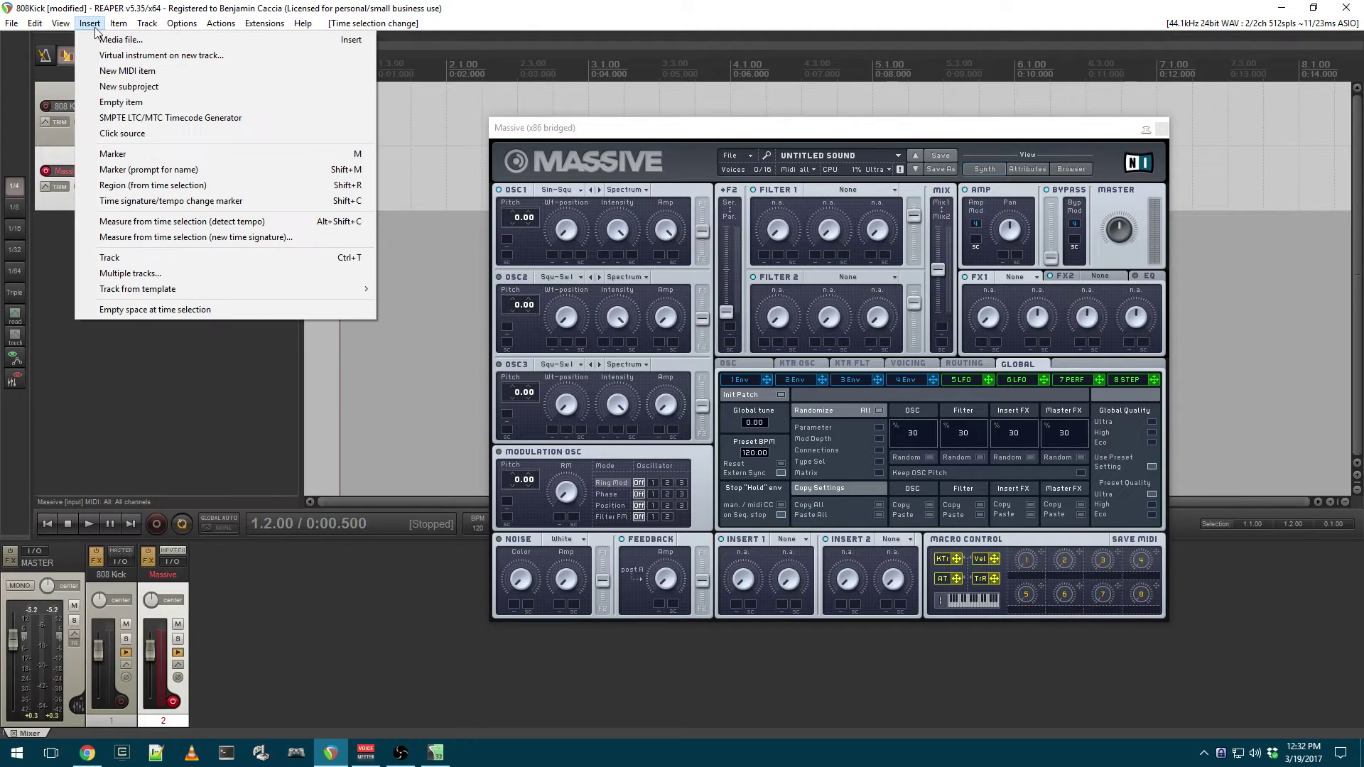
left_click(149, 70)
double_click(318, 183)
left_click_drag(110, 465, 137, 466)
left_click(1345, 5)
Play the note back and mute the 808 Kick track
key("space")
left_click(261, 105)
key("space")
Shorten the fourth envelope's attack and audition a shorter decay while the kick plays
left_click(915, 380)
key("space")
left_click_drag(837, 501, 837, 472)
left_click_drag(876, 496, 871, 476)
left_click(307, 385)
key("space")
Raise oscillator 1's envelope pitch modulation to 20.00 and start playback
left_click(747, 383)
left_click_drag(524, 226, 530, 209)
left_click(271, 275)
key("space")
Reshape the first envelope's attack and decay while replaying the kick
key("space")
key("space")
left_click(890, 501)
left_click_drag(889, 501, 879, 566)
left_click_drag(874, 507, 873, 492)
key("space")
Turn up the Release knobs of the fourth and first envelopes during playback
left_click(909, 379)
left_click_drag(1134, 505, 1134, 453)
key("space")
key("space")
left_click(739, 379)
left_click_drag(1132, 503, 1133, 467)
key("space")
key("space")
key("space")
key("space")
Drag the first envelope's Decay knob to lengthen its decay
mouse_move(871, 503)
left_mouse_down()
mouse_move(892, 472)
mouse_move(870, 532)
mouse_move(860, 459)
mouse_move(848, 513)
left_mouse_up()
Adjust the fourth envelope's decay up and down, settling on a longer decay while playing
left_click(902, 381)
key("space")
mouse_move(876, 501)
left_mouse_down()
mouse_move(877, 480)
mouse_move(850, 540)
left_mouse_up()
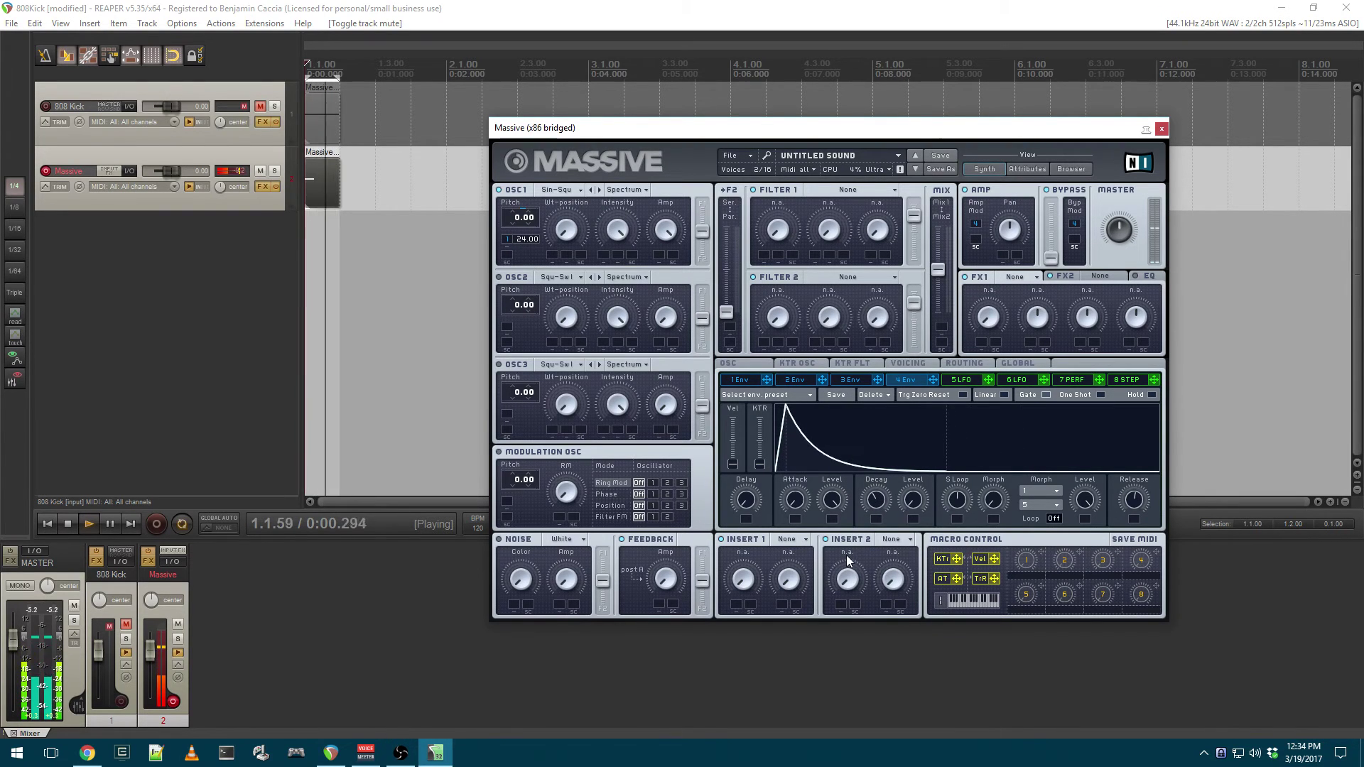
left_click_drag(846, 556, 866, 484)
left_click_drag(877, 489, 846, 569)
key("space")
left_click_drag(874, 504, 876, 471)
Lengthen the first envelope's decay, then the fourth envelope's decay again
left_click(749, 377)
left_click_drag(876, 500, 891, 431)
left_click(904, 380)
mouse_move(876, 489)
left_mouse_down()
mouse_move(880, 433)
mouse_move(854, 527)
mouse_move(860, 453)
left_mouse_up()
left_click(739, 380)
Slightly nudge the first envelope's Level knob and replay the kick
left_click_drag(916, 499, 915, 497)
key("space")
key("space")
key("space")
Route LFO 5 to oscillator 1's pitch and set its amount to 4.59
left_click(990, 383)
left_click_drag(989, 380, 513, 242)
Mute and then unmute the LFO 5 pitch modulation slot during playback
key("space")
left_click(753, 380)
left_click_drag(861, 513, 859, 514)
left_click_drag(507, 263, 506, 266)
right_click(507, 261)
left_click(522, 279)
key("space")
key("space")
right_click(511, 258)
left_click(532, 285)
key("space")
key("space")
Switch Massive's modulation section from envelope 4 to the LFO 5 settings
left_click(915, 378)
left_click(966, 378)
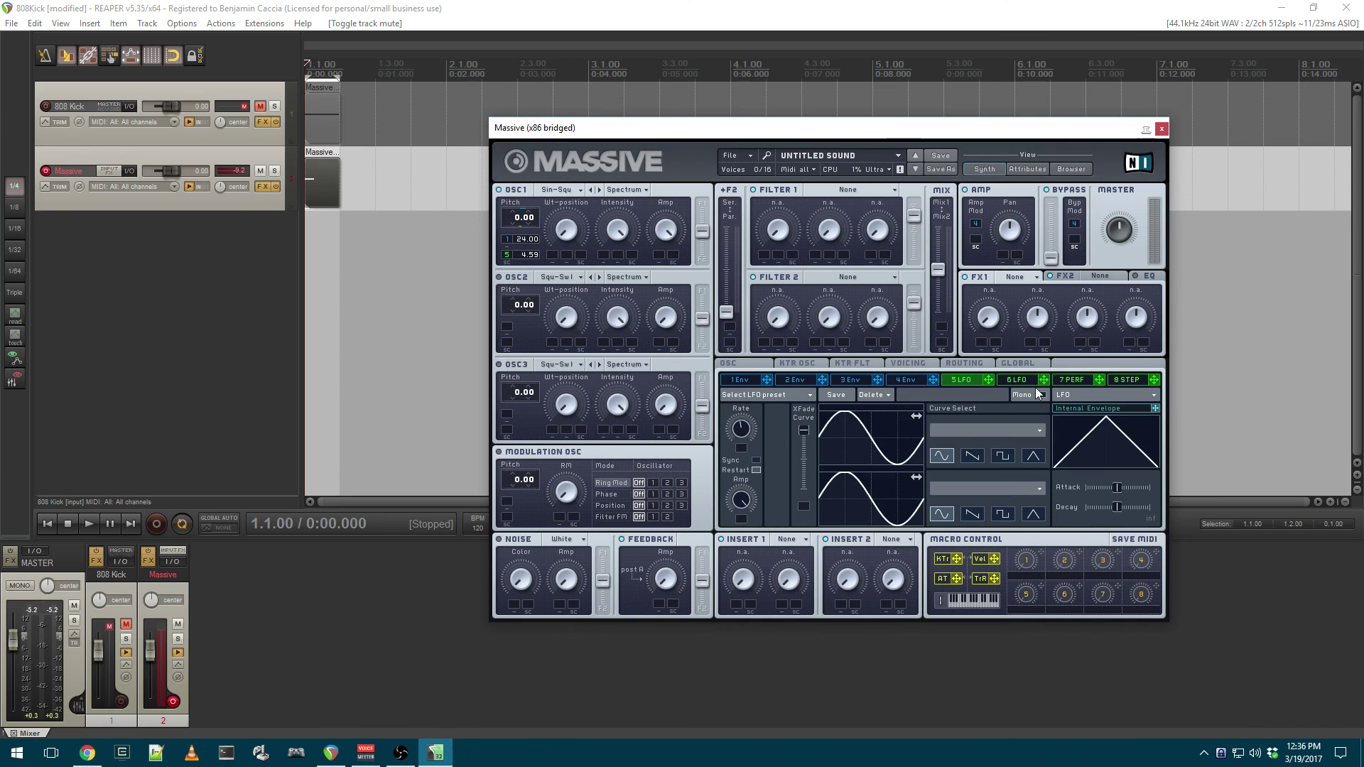